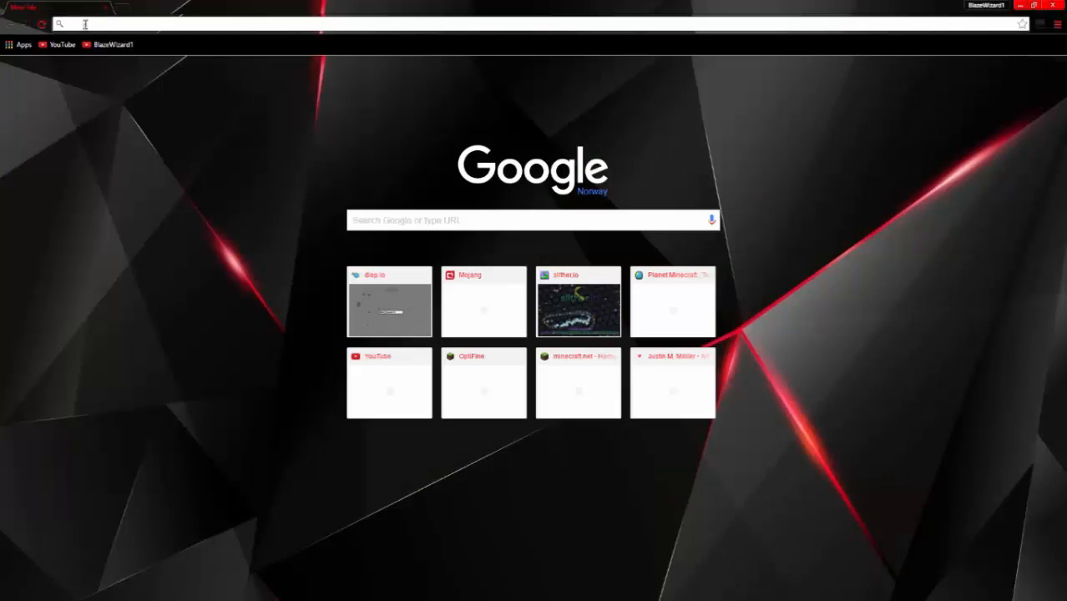
type("goog")
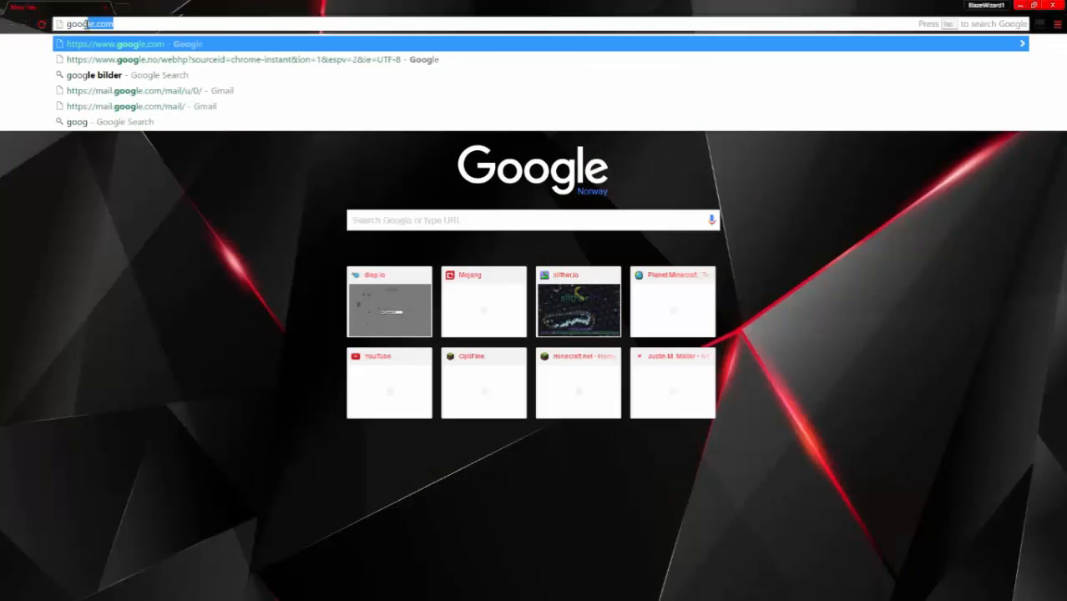
- Search 'goog', move to image results, then run an image search for 'anything'
key("Delete")
key("Return")
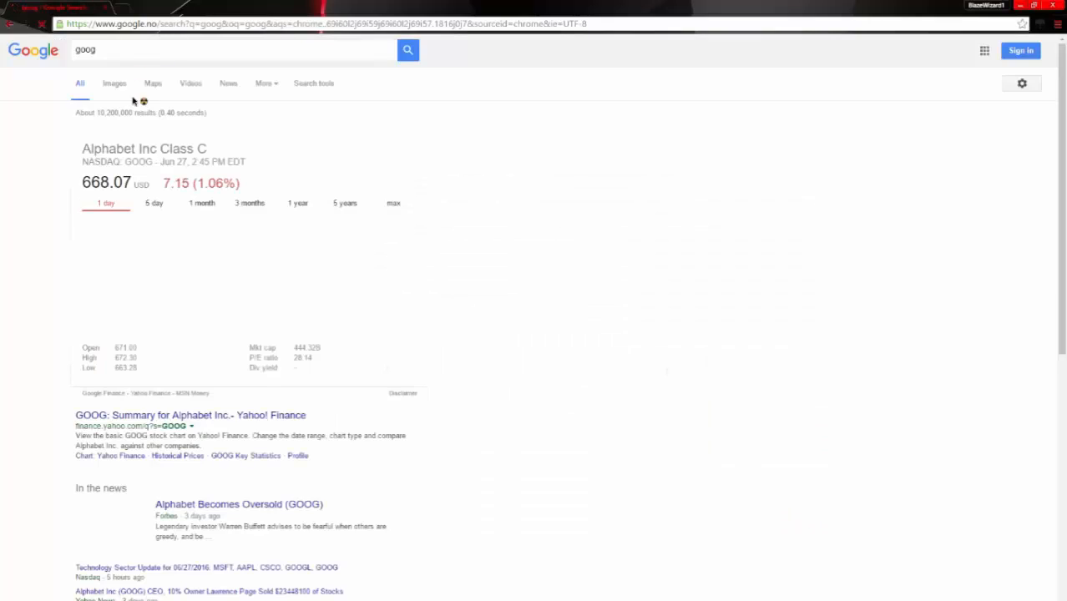
left_click(114, 85)
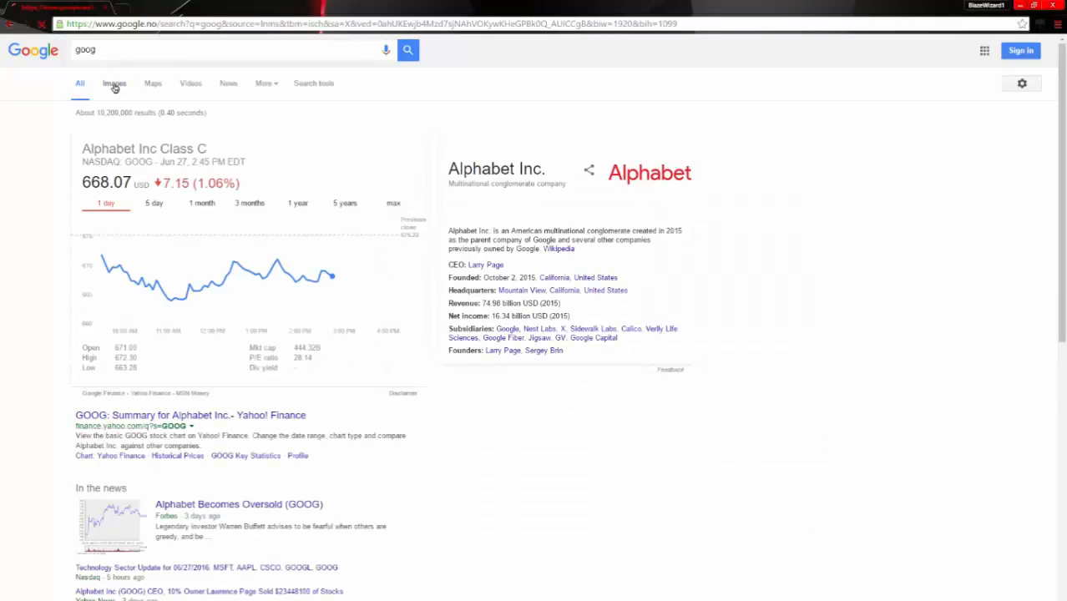
key("ctrl+a")
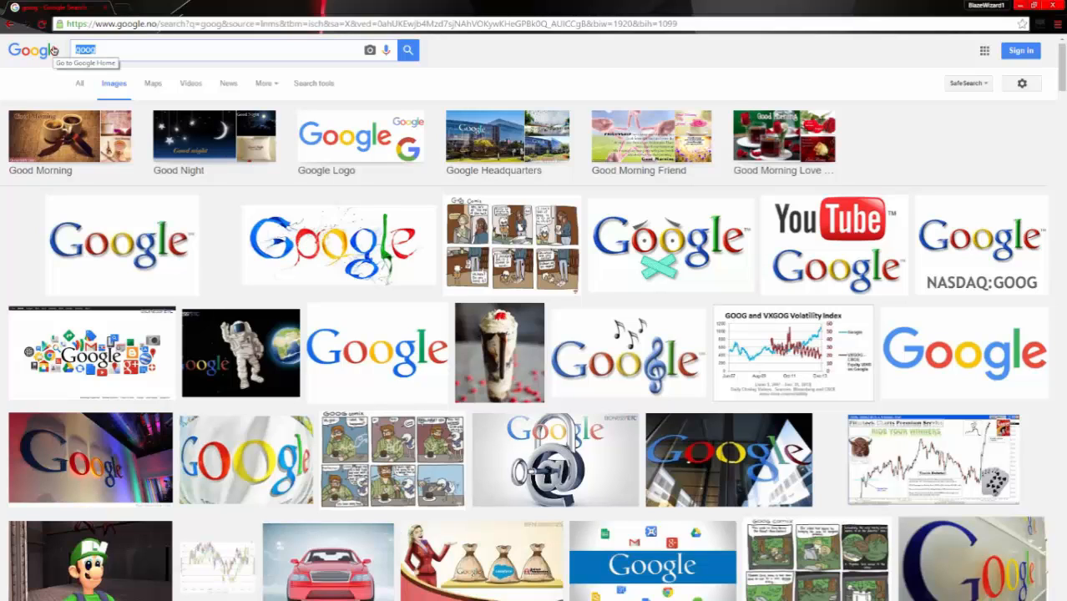
type("anything")
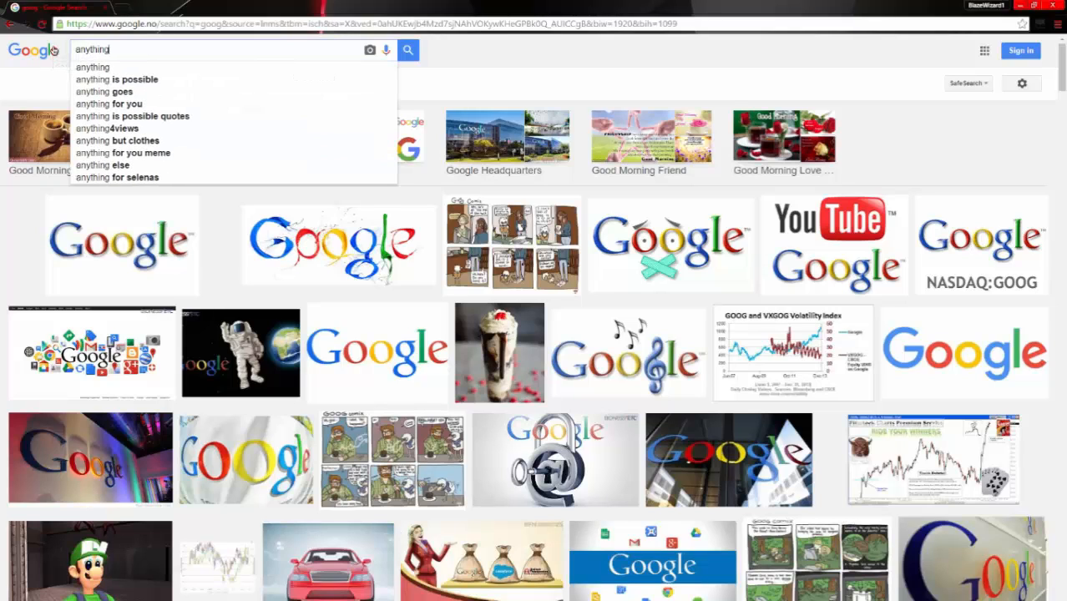
key("Return")
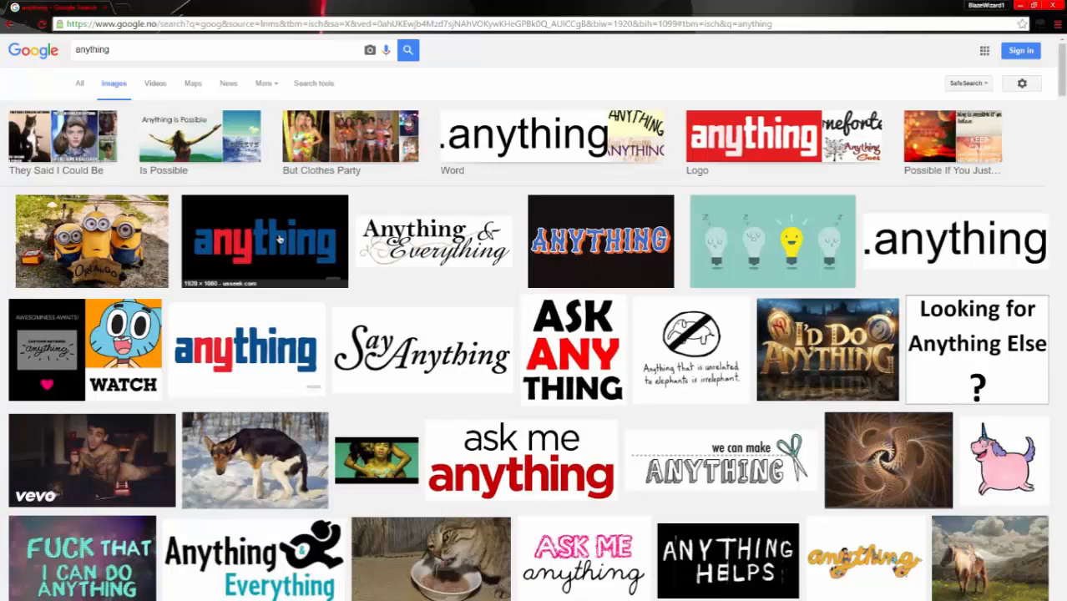
- Save the red and blue anything logo to the Desktop via Save image as
right_click(284, 245)
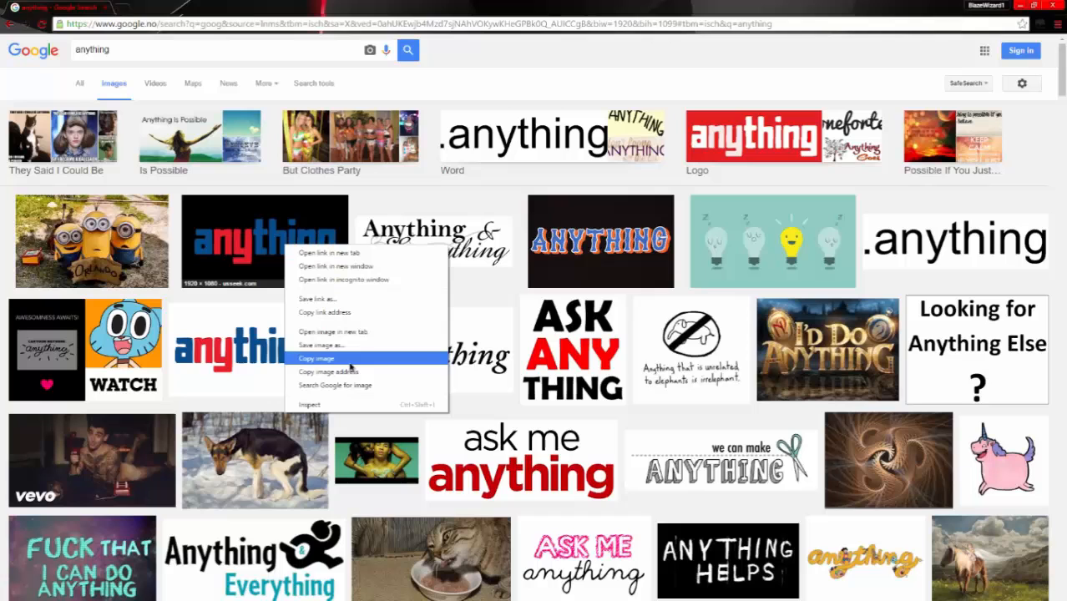
left_click(326, 344)
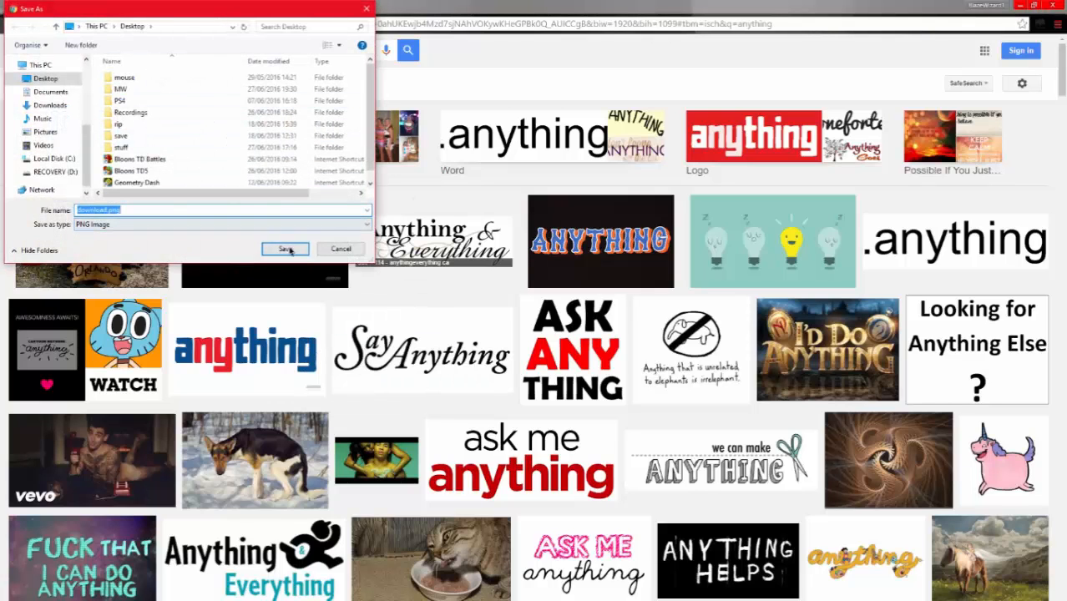
left_click(285, 249)
- Save the minions picture to the Desktop, then shrink the browser window
right_click(130, 251)
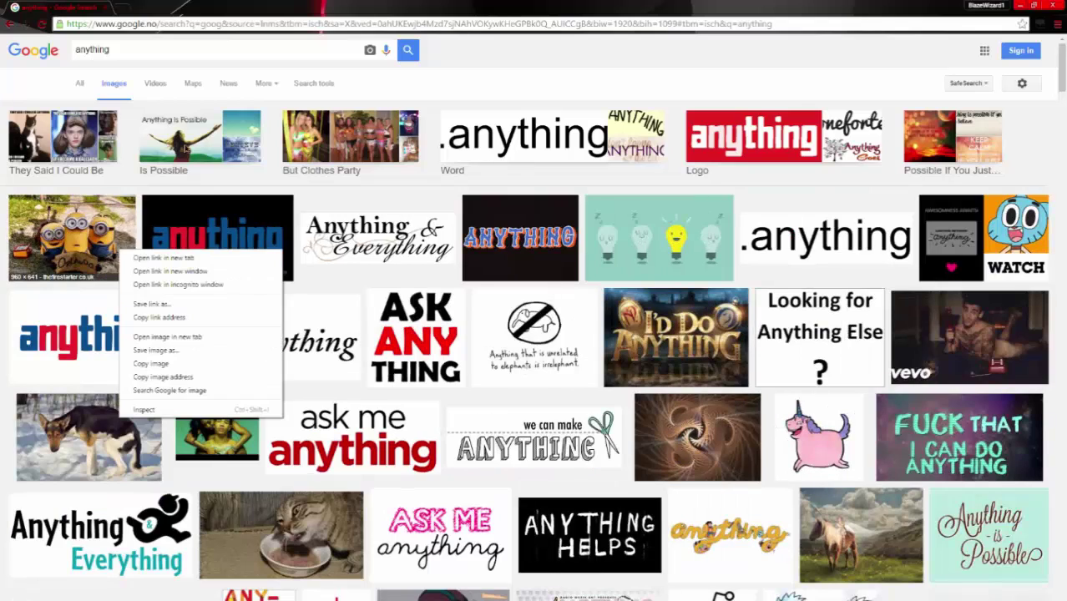
left_click(161, 351)
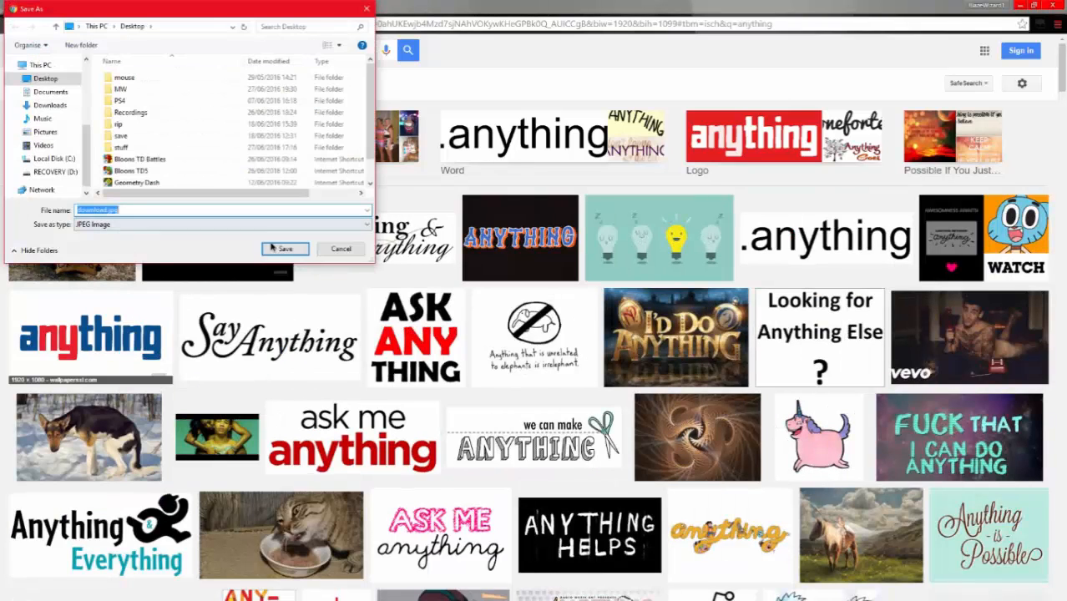
left_click(284, 249)
mouse_move(534, 7)
left_mouse_down()
mouse_move(644, 242)
mouse_move(431, 101)
left_mouse_up()
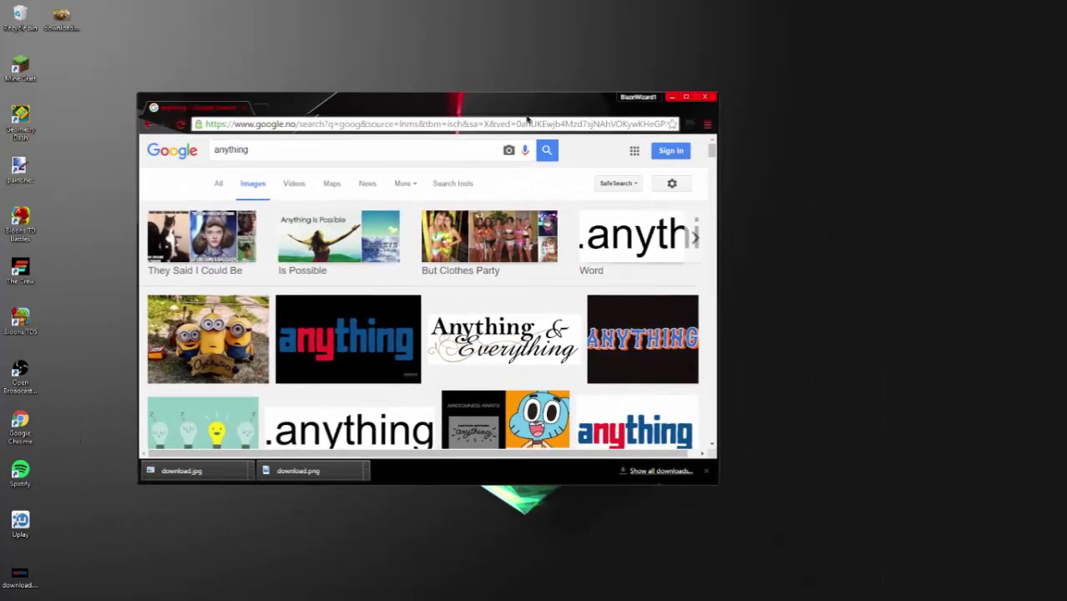
- Reveal the desktop and move both downloaded images toward its top
left_click(672, 98)
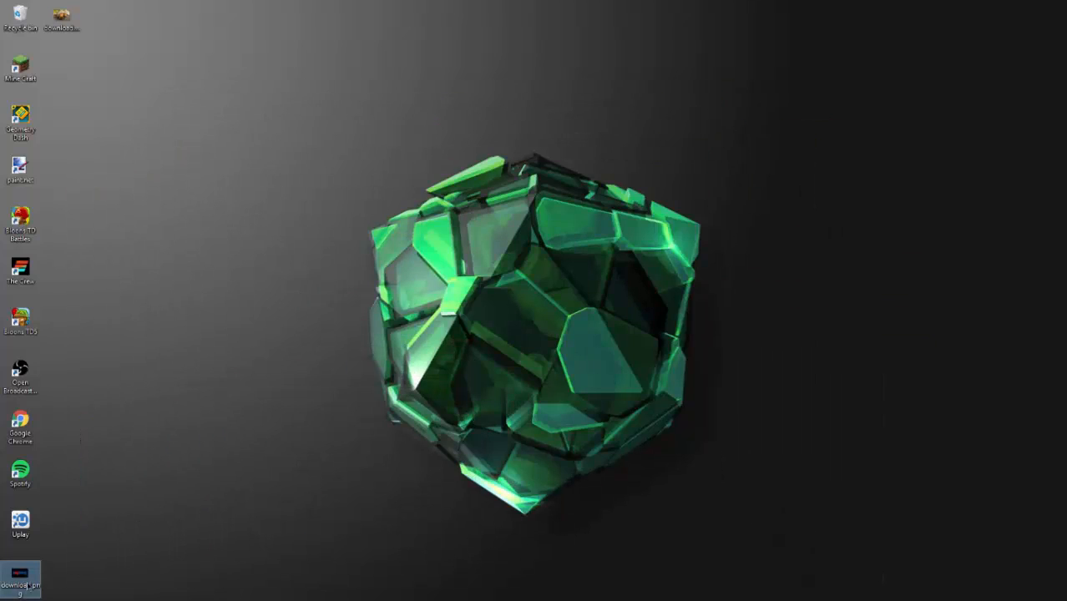
left_click_drag(28, 586, 237, 82)
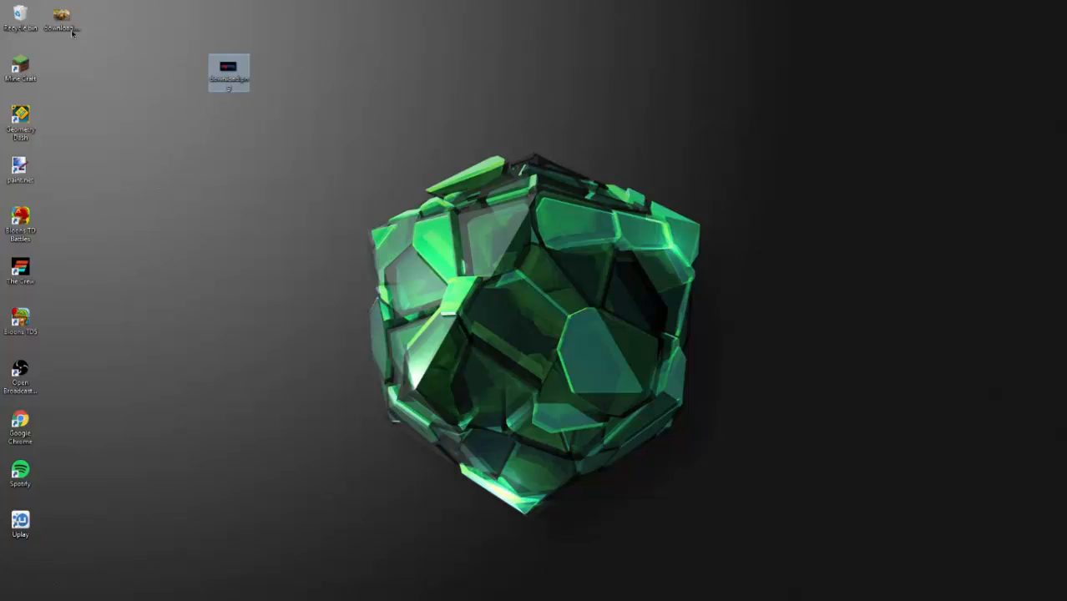
left_click_drag(72, 34, 193, 80)
- Create a new desktop folder named 'anything'
right_click(224, 235)
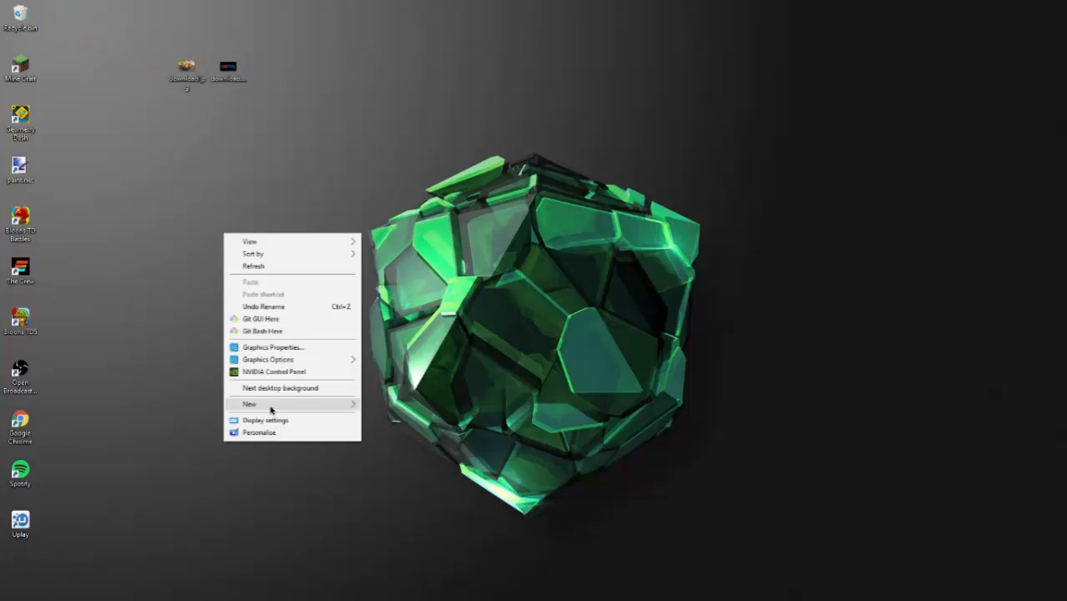
mouse_move(288, 404)
left_click(393, 404)
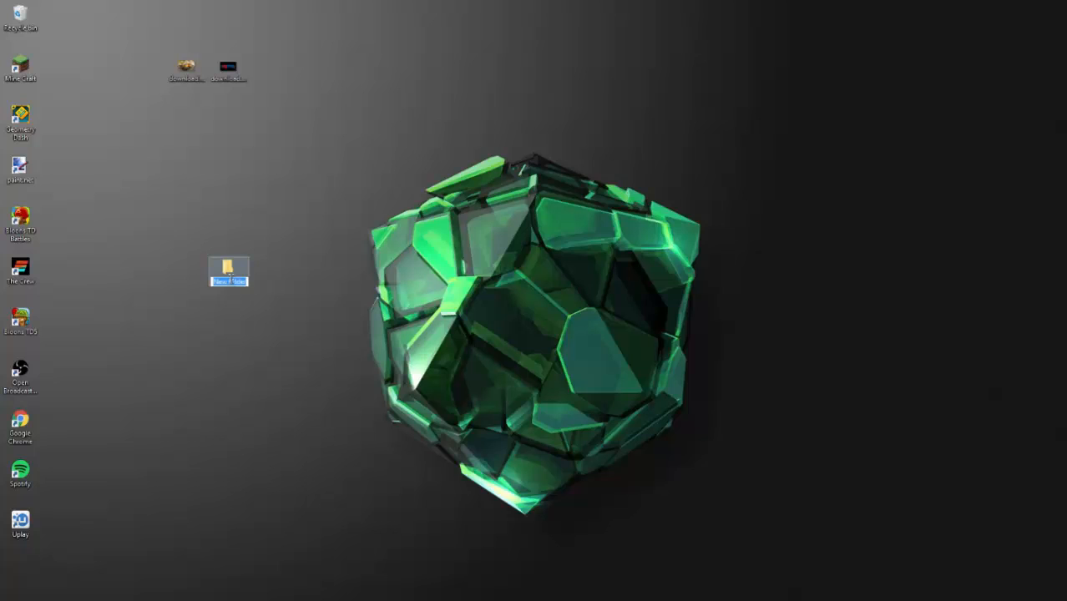
key("BackSpace")
type("nything")
key("Return")
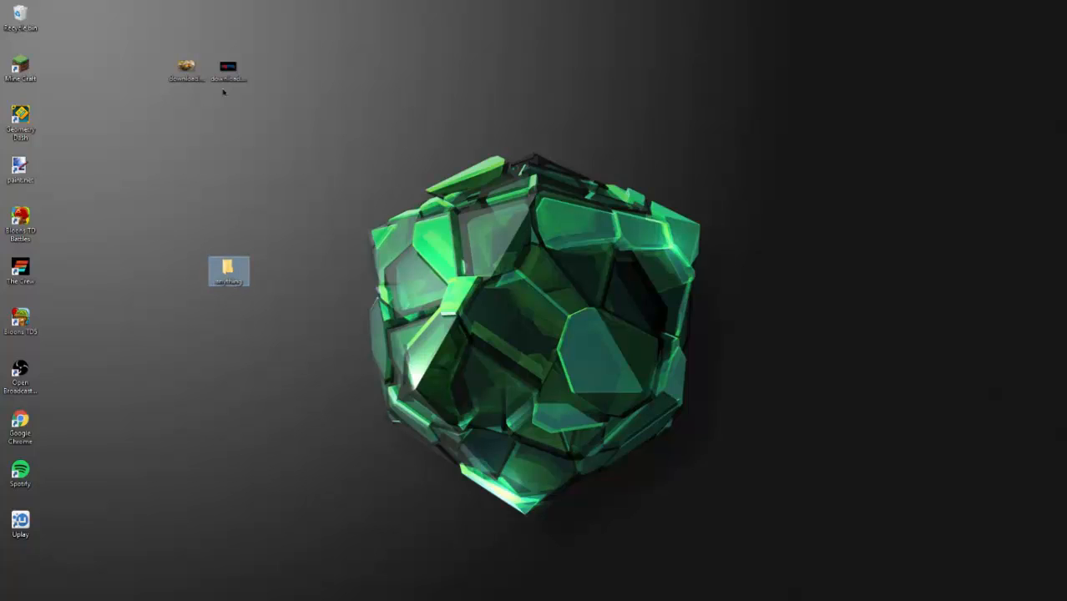
- Move both downloaded images into the anything folder and check its contents
mouse_move(142, 117)
left_mouse_down()
mouse_move(254, 59)
mouse_move(229, 269)
left_mouse_up()
double_click(228, 269)
left_click_drag(650, 284, 546, 255)
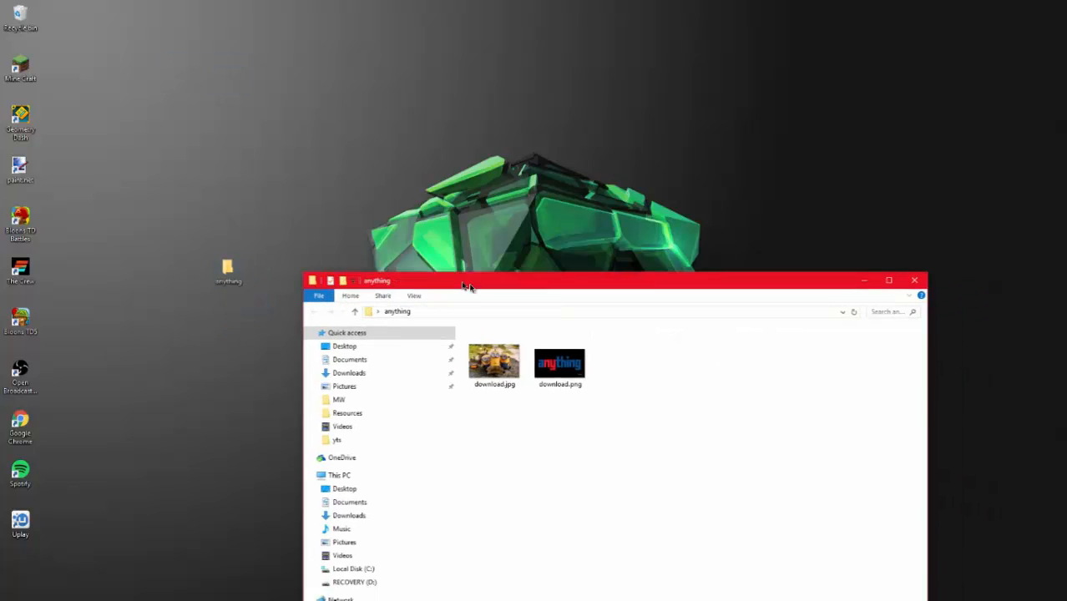
- Close the folder window and reach Personalisation settings from the desktop menu
left_click(868, 263)
right_click(566, 265)
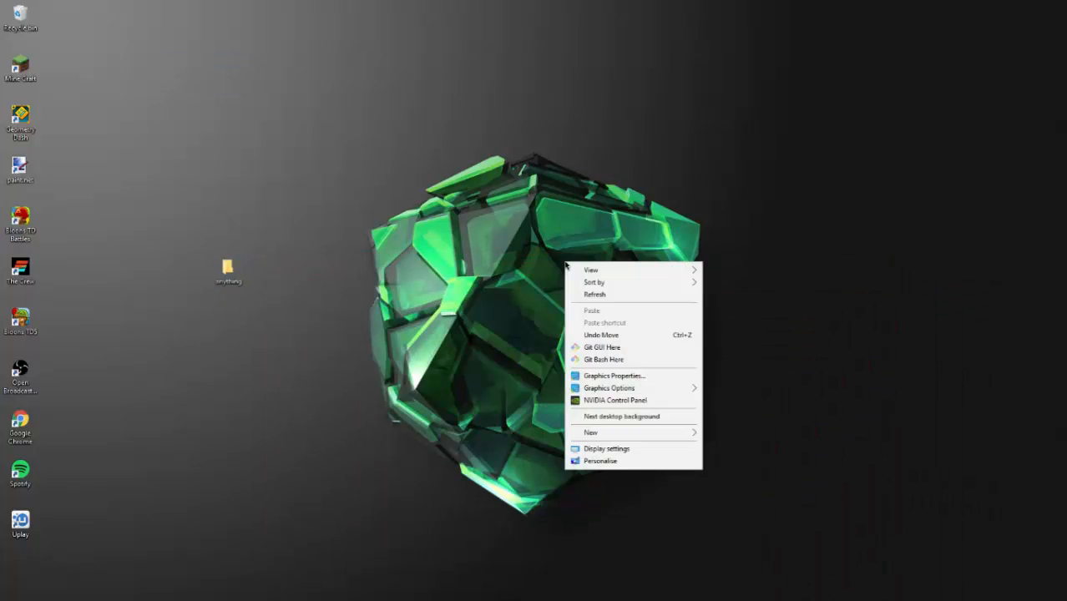
left_click(602, 461)
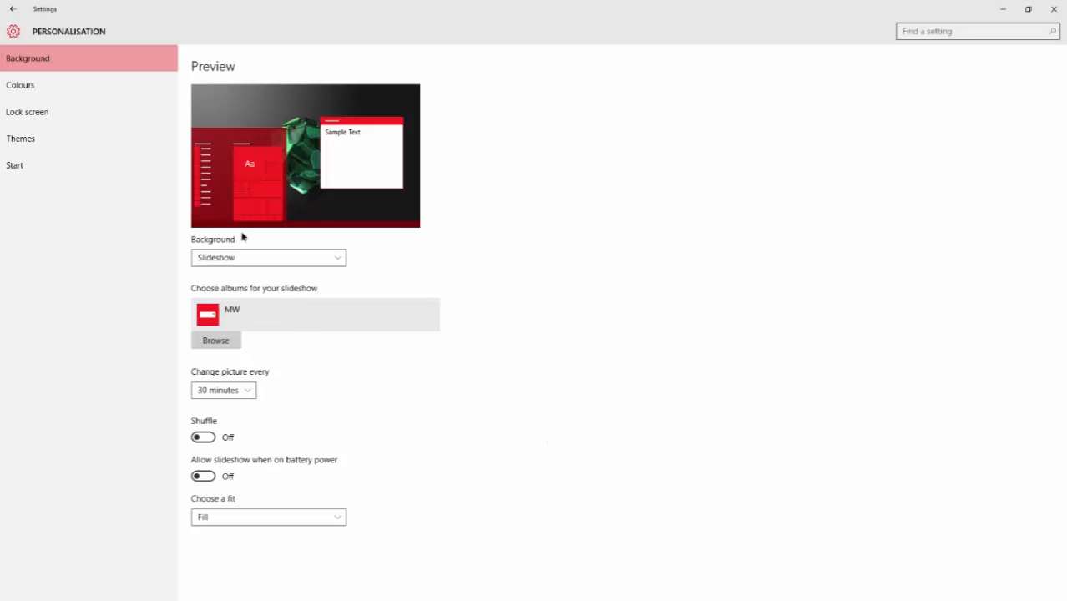
left_click_drag(534, 8, 317, 1)
- Switch the background type to Picture, then back to Slideshow
left_click(215, 260)
left_click(209, 221)
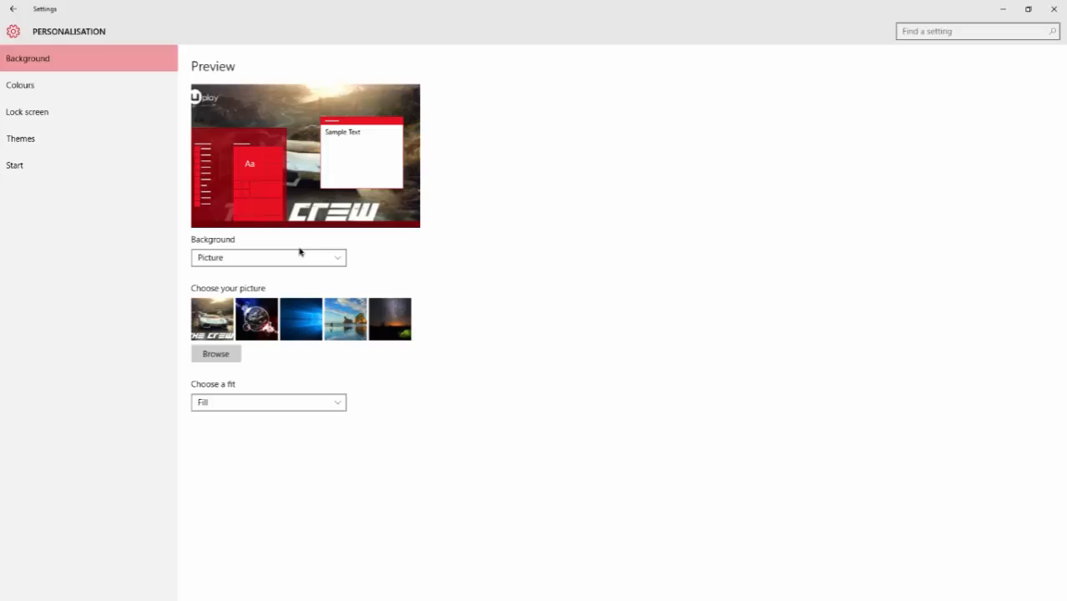
left_click(259, 258)
left_click(216, 291)
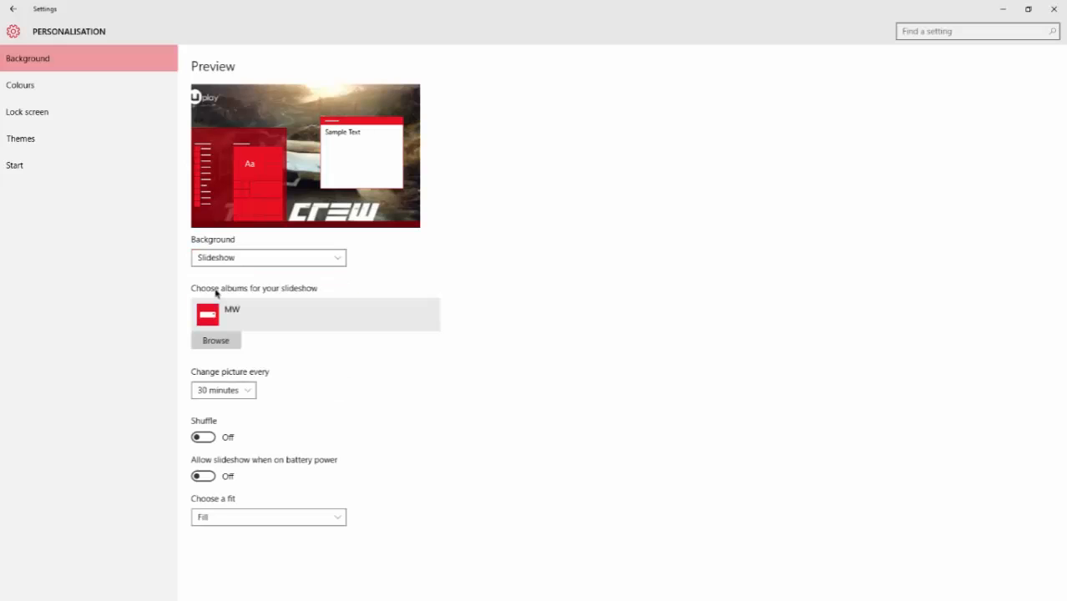
- Browse and choose the Desktop 'anything' folder as the slideshow album
left_click(230, 339)
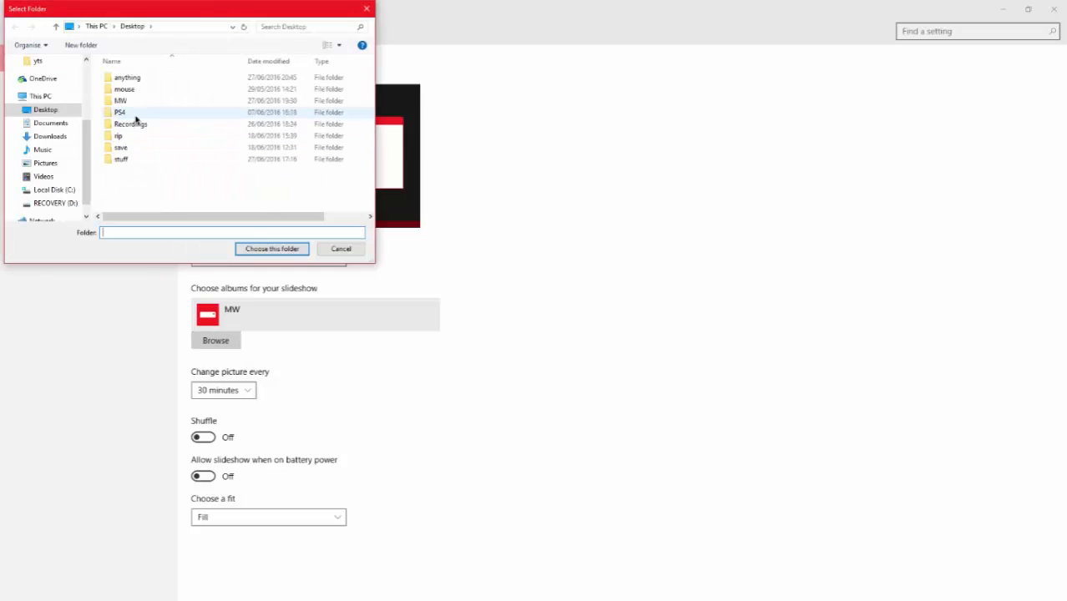
scroll(42, 77, "up", 3)
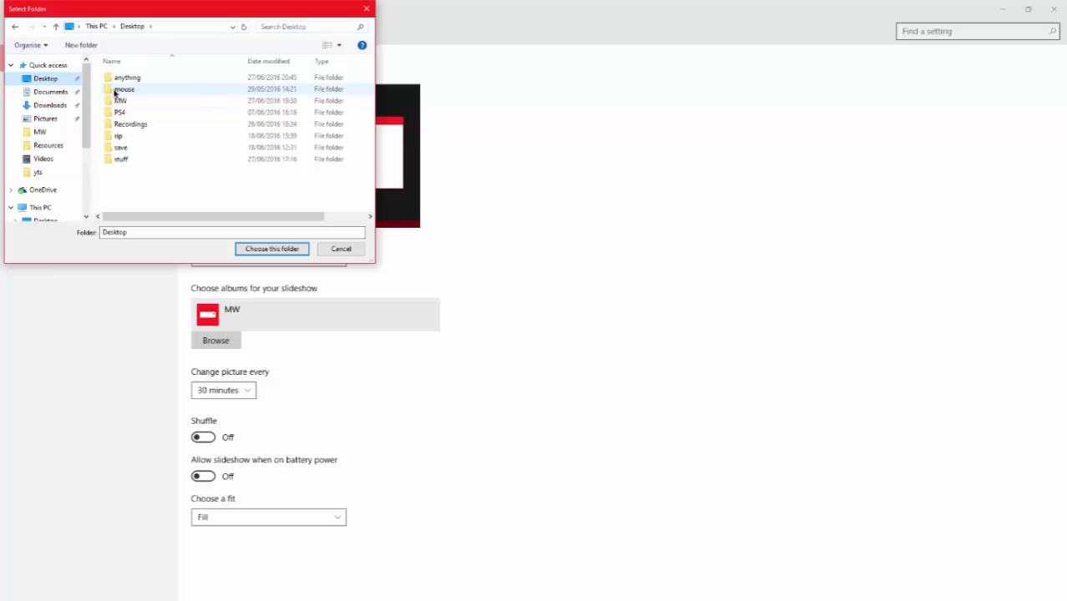
left_click(138, 80)
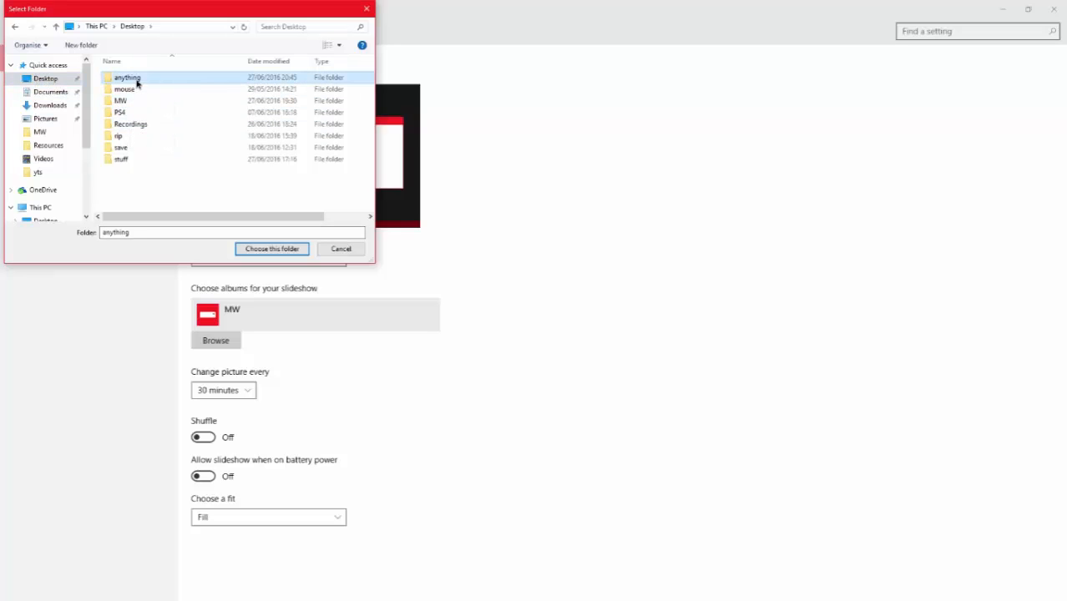
left_click(271, 249)
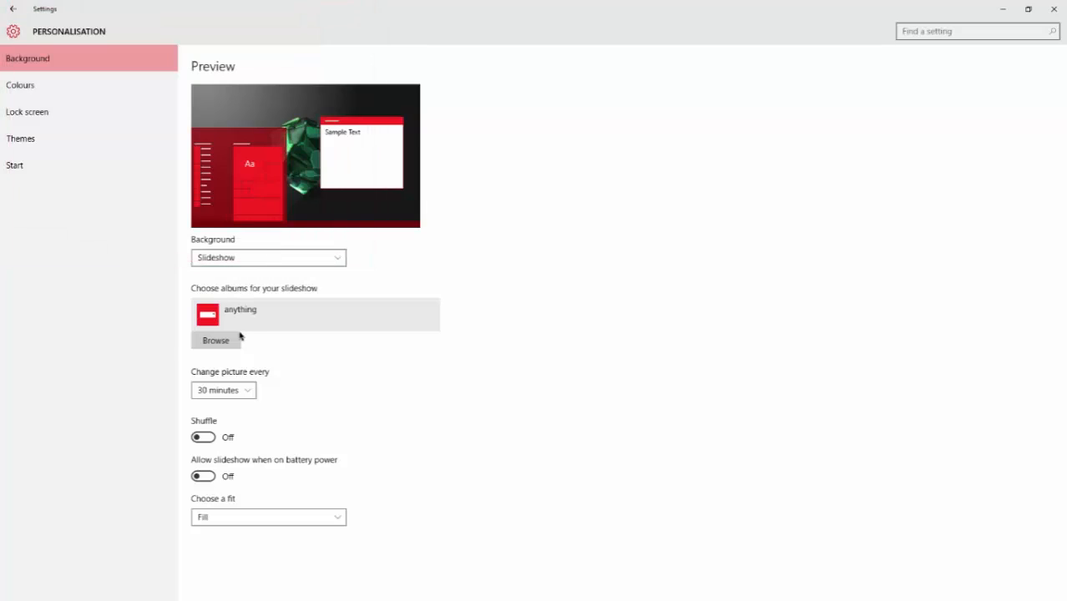
- Minimize Settings to view the new anything slideshow wallpaper on the desktop
key("super+d")
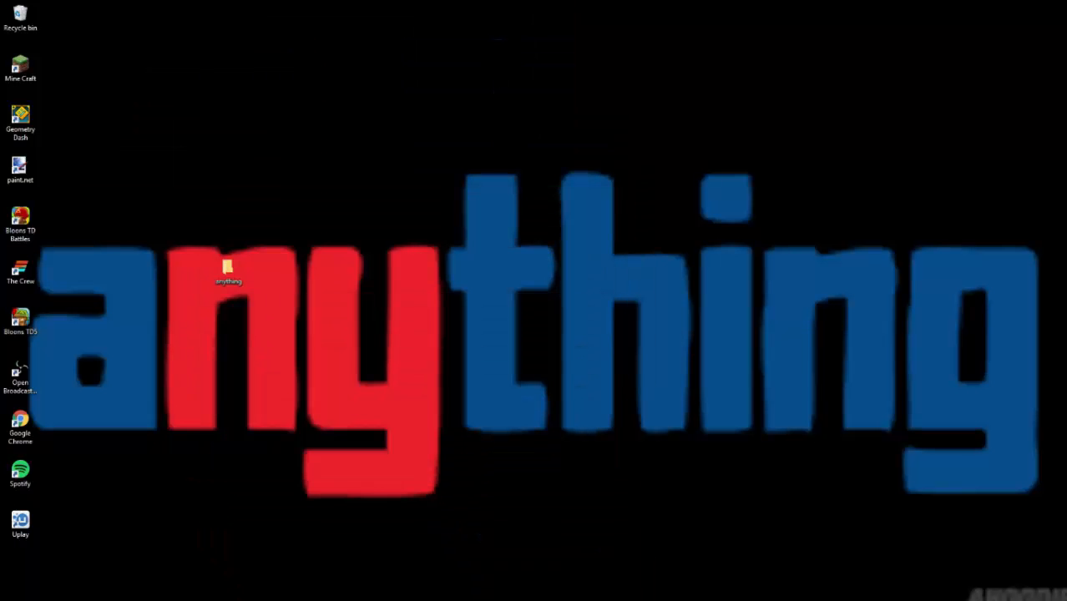
mouse_move(334, 597)
left_mouse_down()
mouse_move(367, 103)
mouse_move(318, 126)
left_mouse_up()
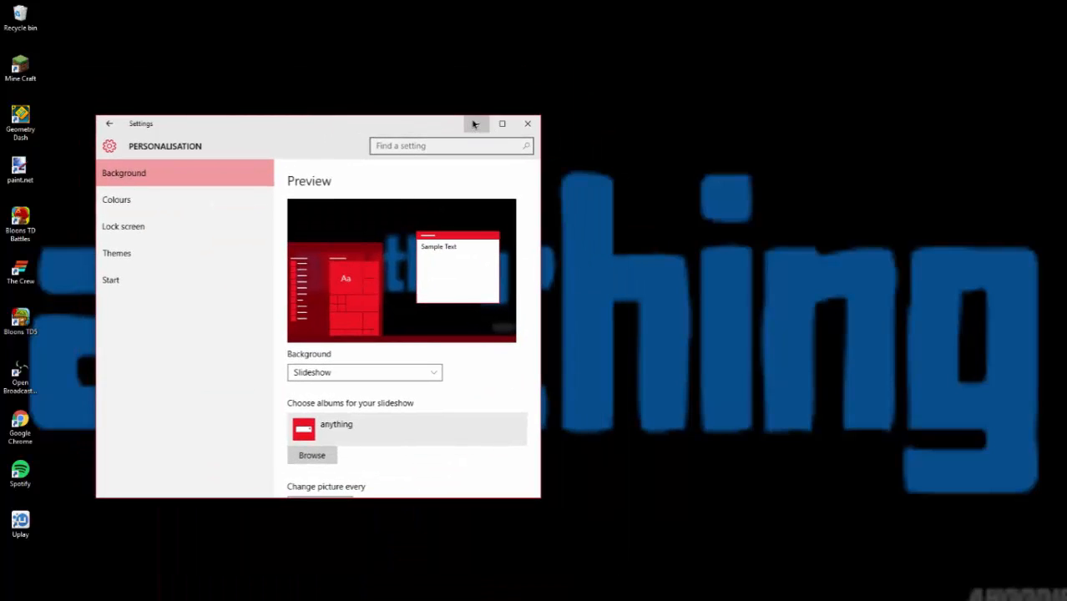
left_click(475, 125)
left_click_drag(200, 224, 1060, 371)
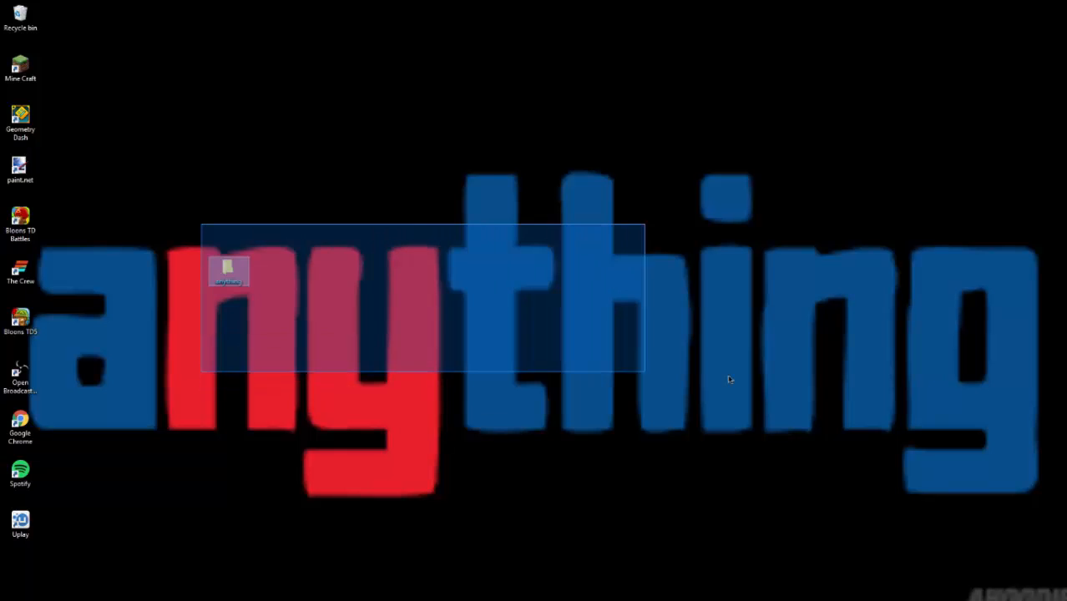
left_click_drag(631, 123, 784, 238)
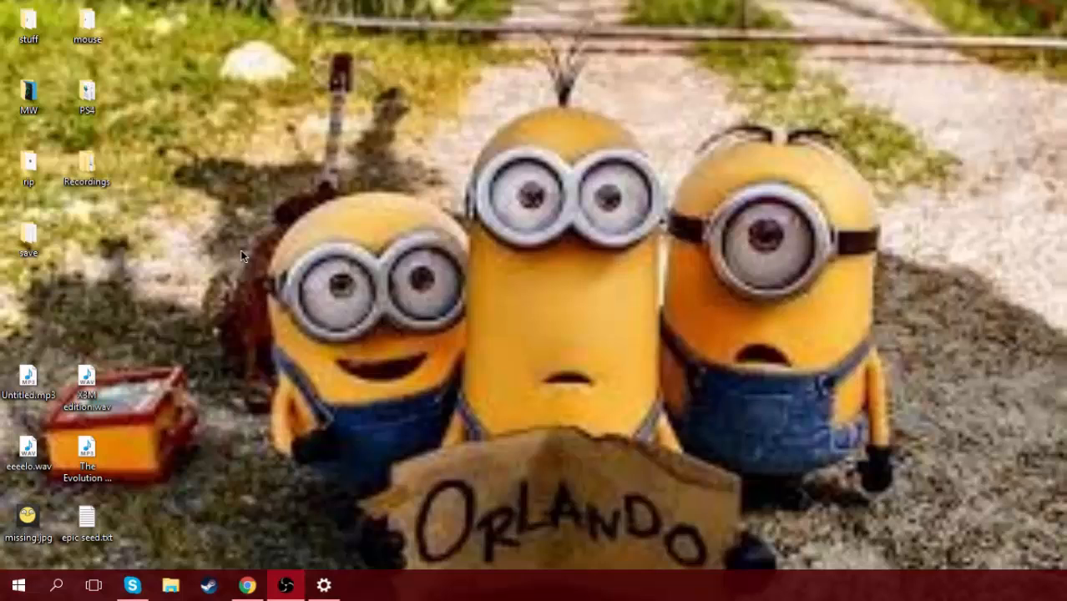
left_click_drag(241, 250, 443, 354)
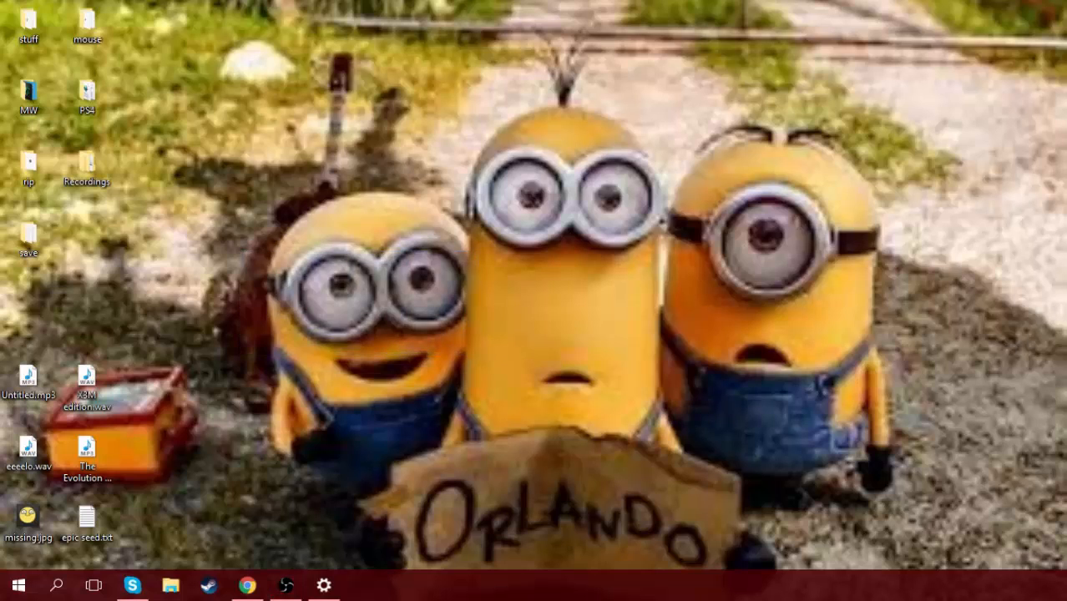